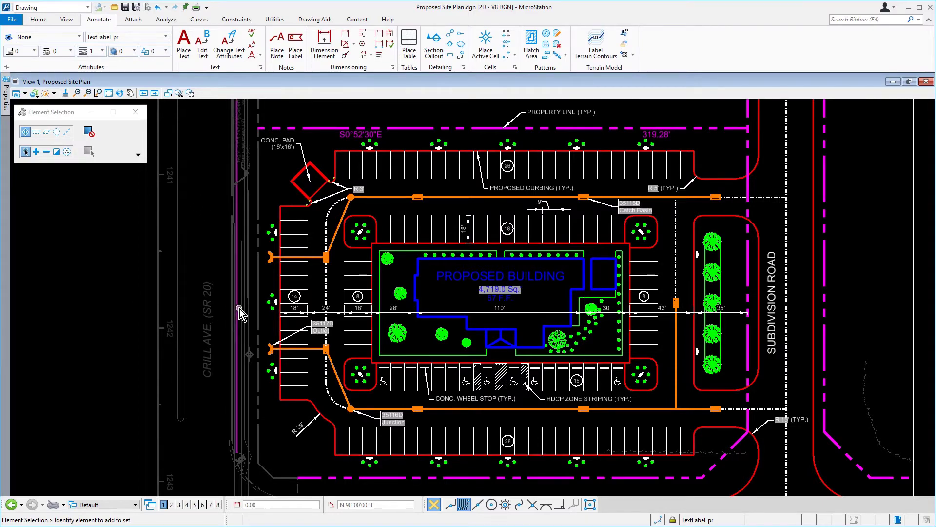
# Insert a vertex in the parking dimension, Near-snapped to the right-of-way line, adding a 14' segment
pyautogui.scroll(3, 244, 311)
pyautogui.scroll(2, 244, 311)
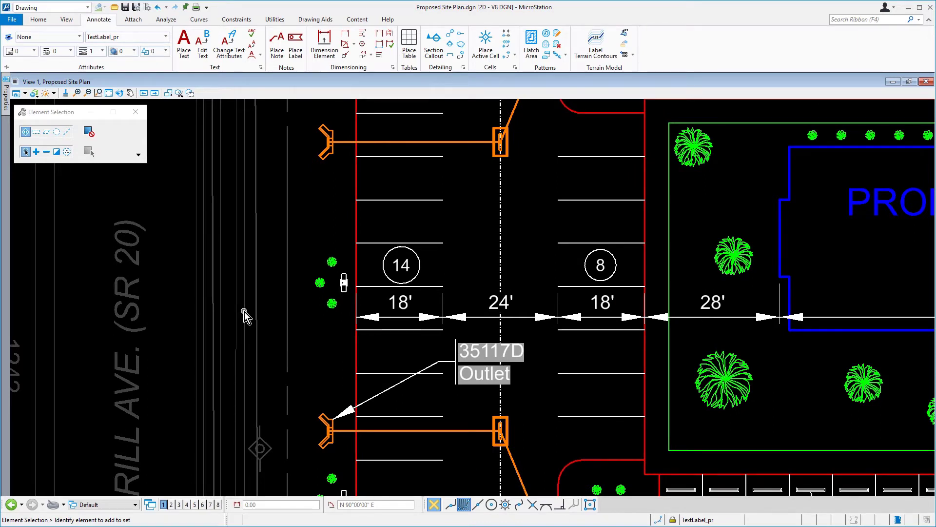
pyautogui.click(39, 20)
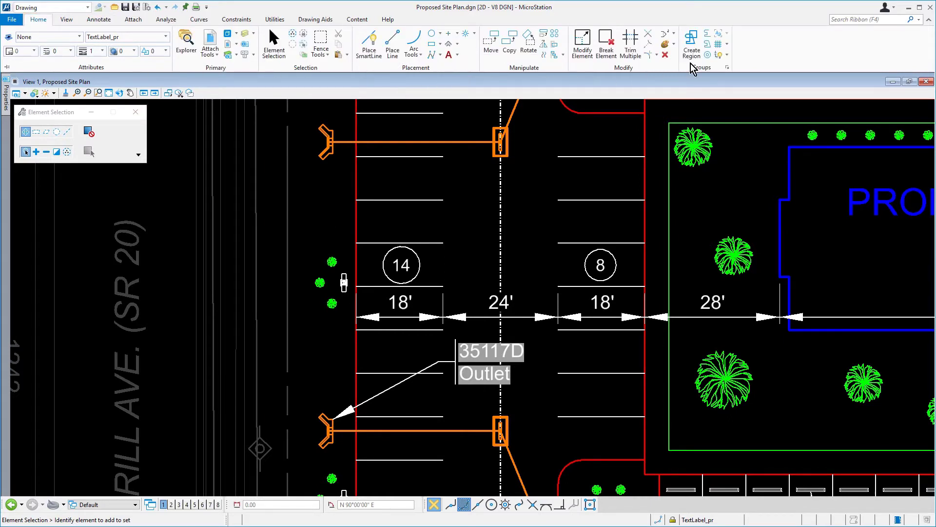
pyautogui.click(665, 34)
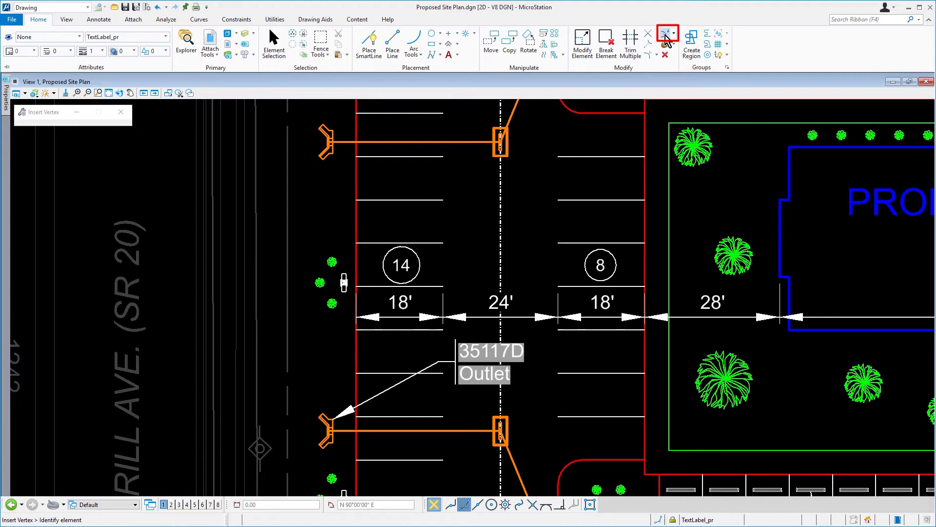
pyautogui.scroll(1, 307, 305)
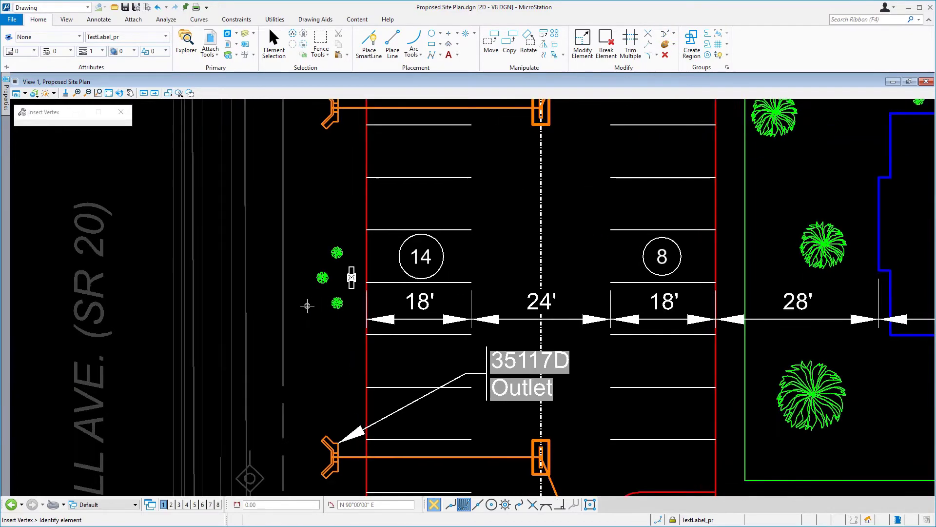
pyautogui.scroll(2, 307, 306)
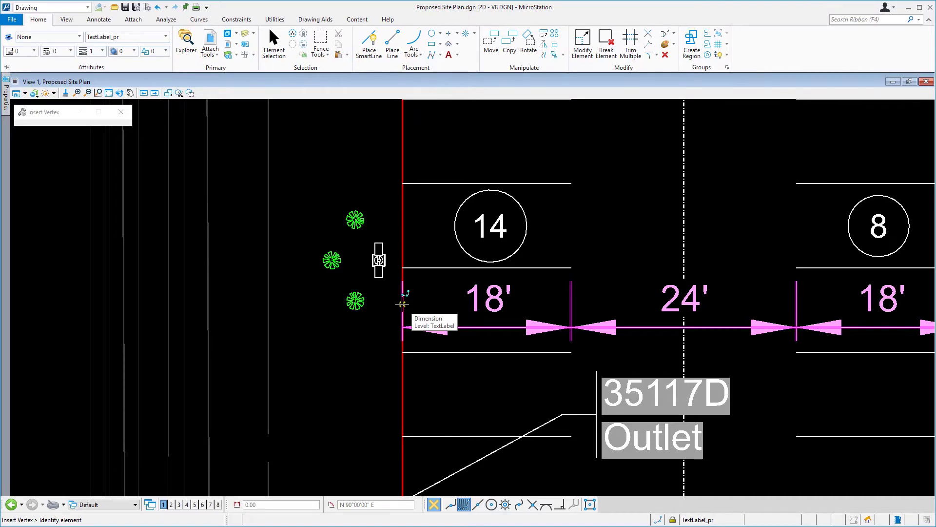
pyautogui.click(402, 304)
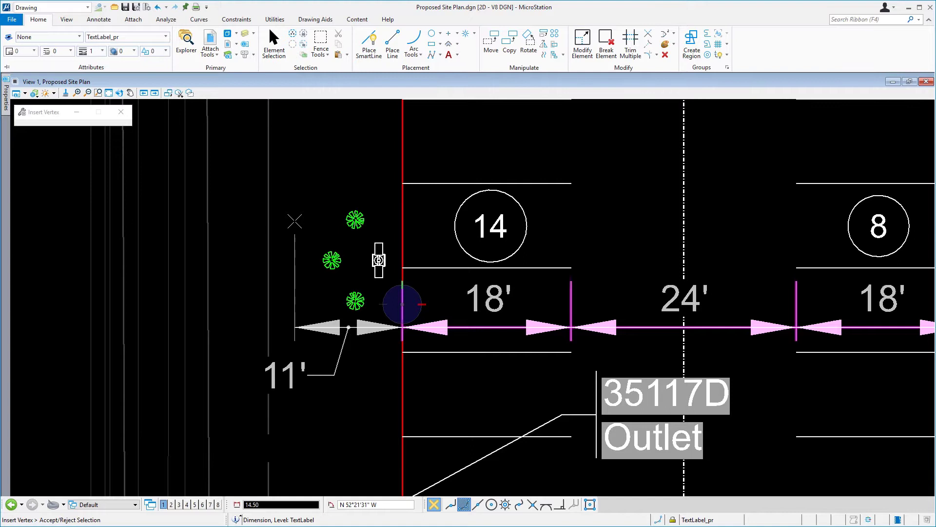
pyautogui.click(451, 505)
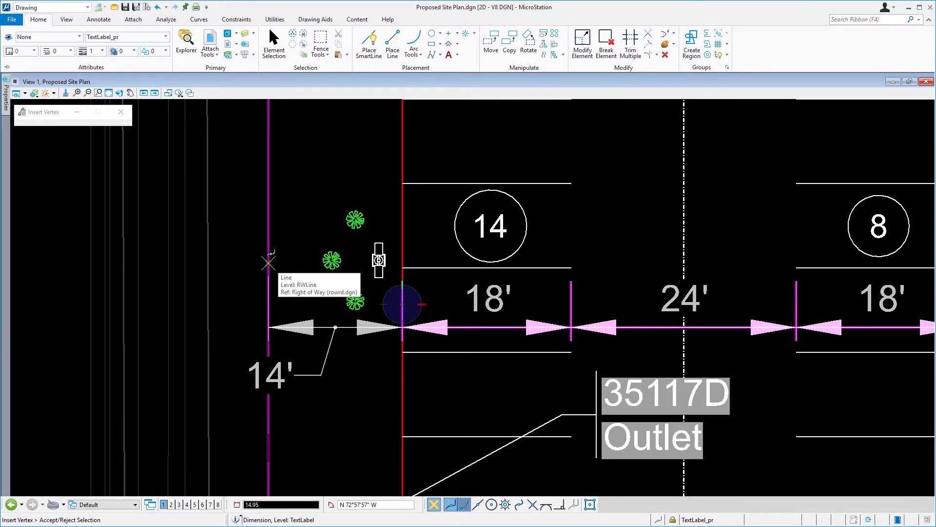
pyautogui.click(268, 263)
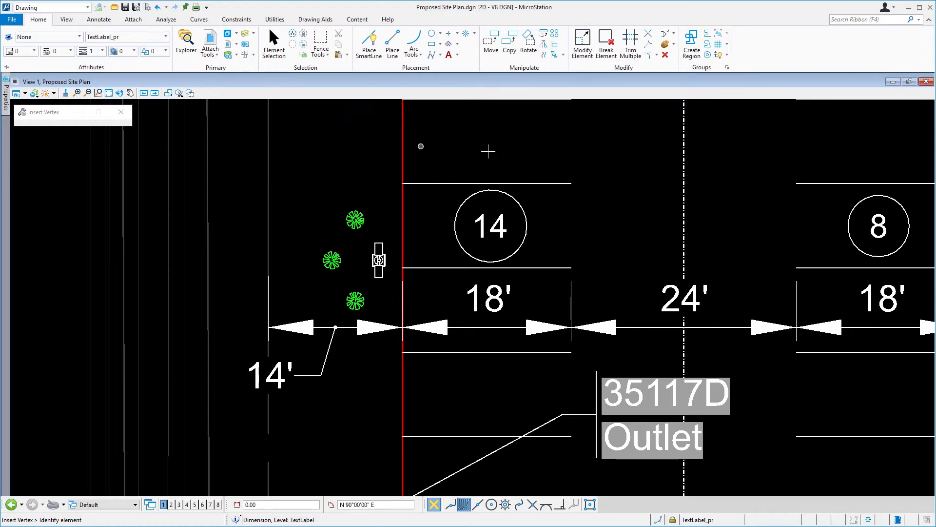
# Relocate the 14' dimension text above and left of the line on a leader
pyautogui.click(581, 53)
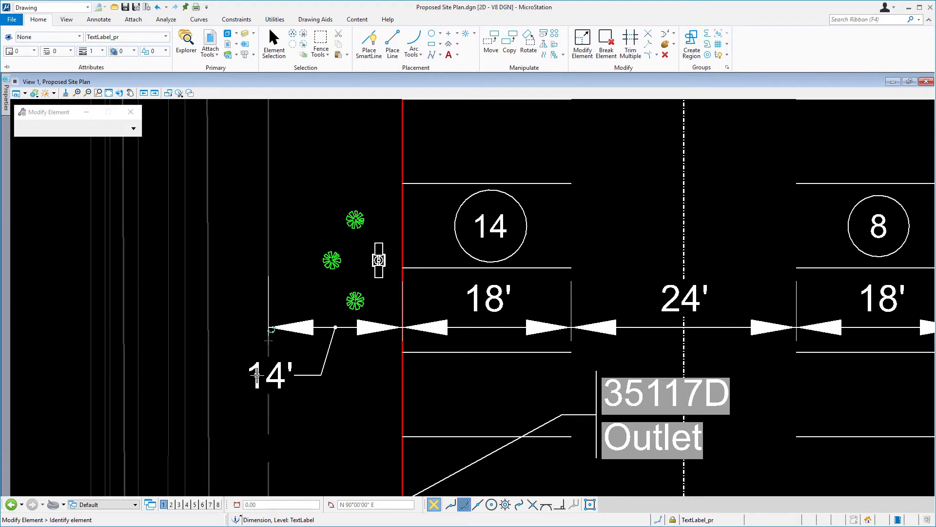
pyautogui.click(275, 376)
pyautogui.click(275, 376)
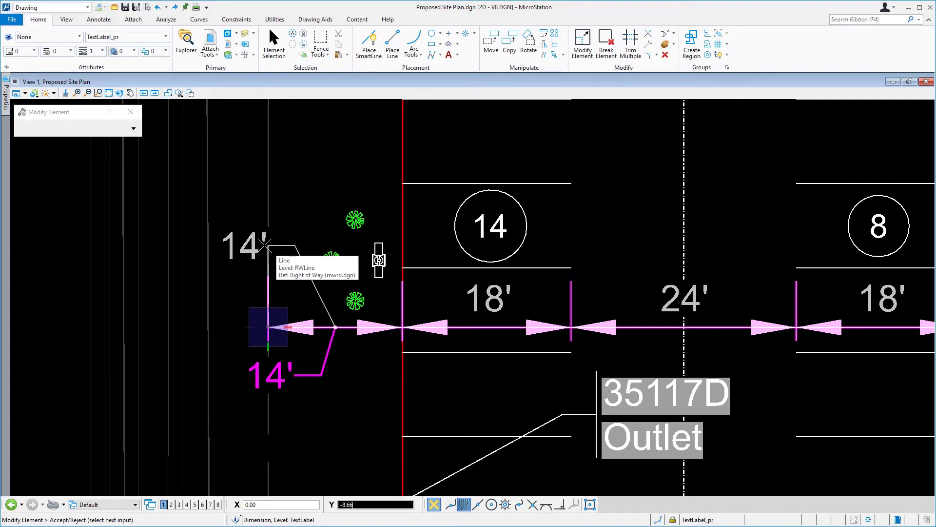
pyautogui.click(263, 245)
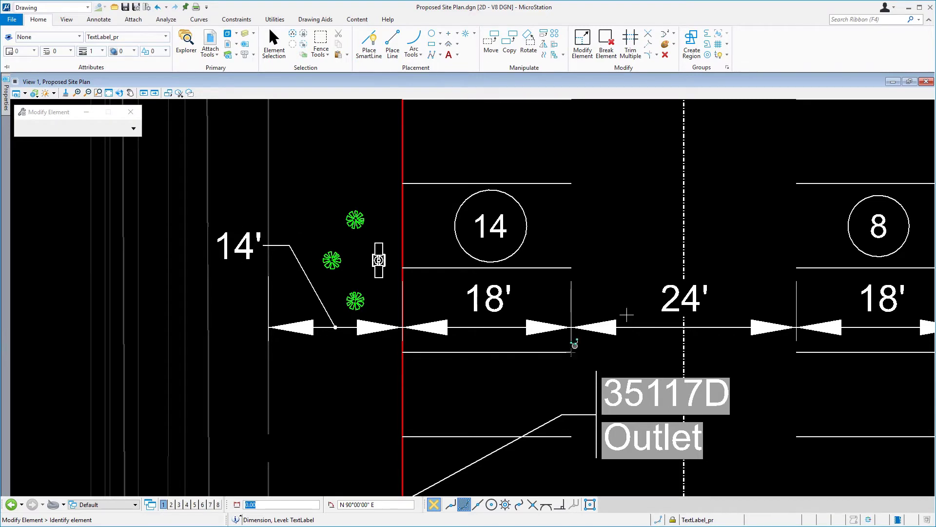
# Delete the vertices at both ends of the 24' segment, merging 18', 24', 18' into 60'
pyautogui.click(674, 33)
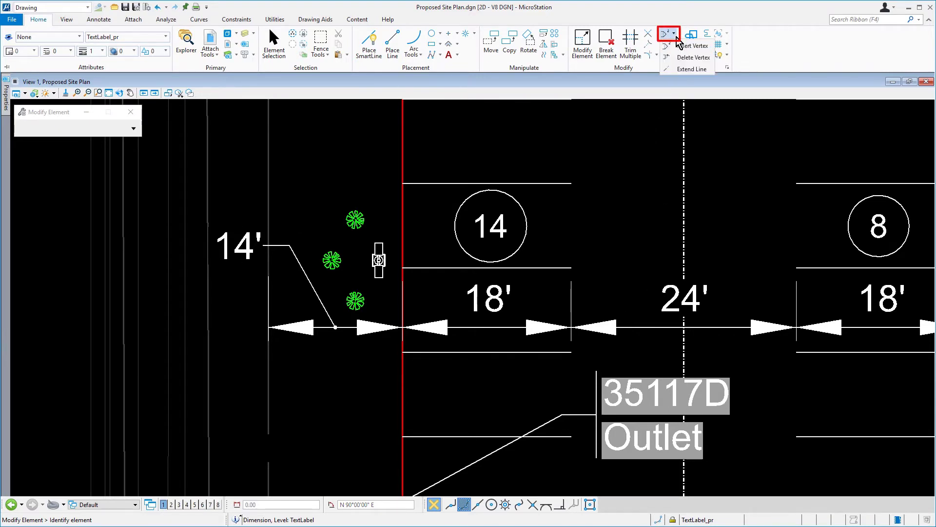
pyautogui.click(711, 60)
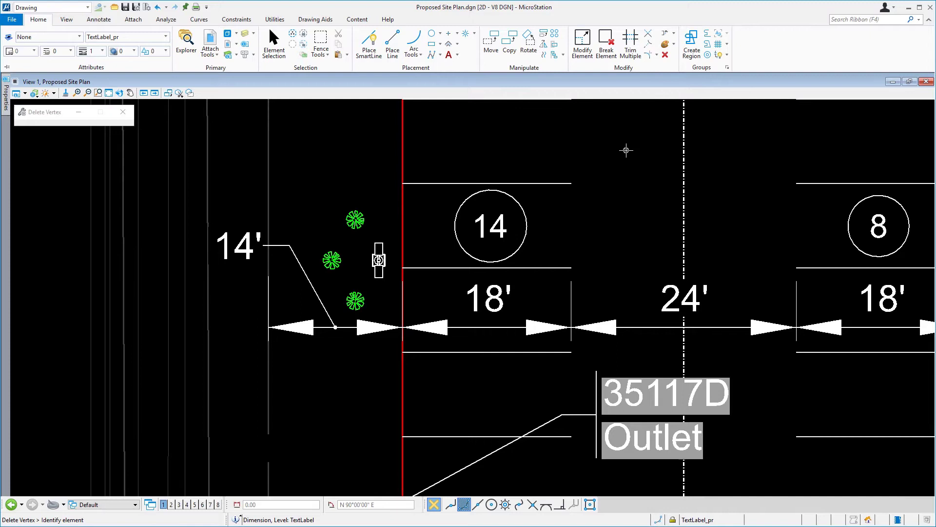
pyautogui.moveTo(625, 148)
pyautogui.mouseDown(button='middle')
pyautogui.moveTo(502, 157)
pyautogui.moveTo(432, 184)
pyautogui.moveTo(401, 225)
pyautogui.mouseUp(button='middle')
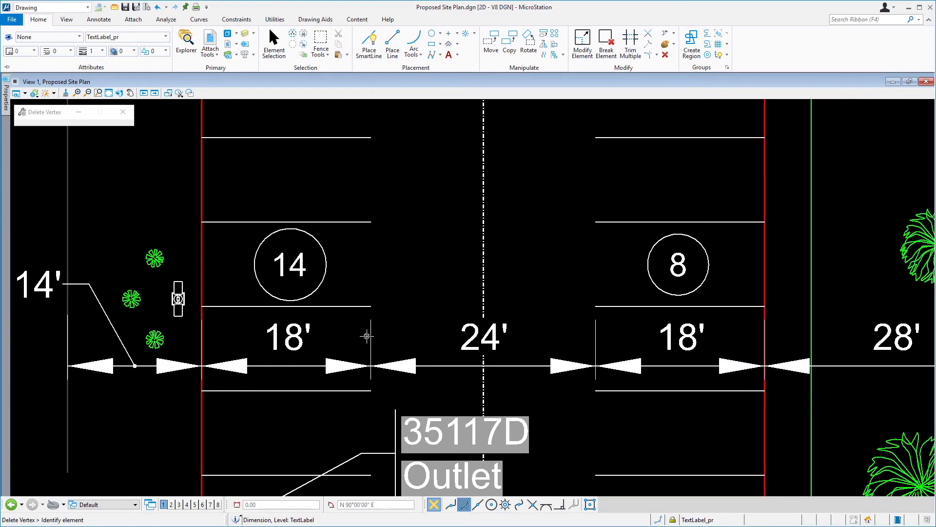
pyautogui.click(370, 336)
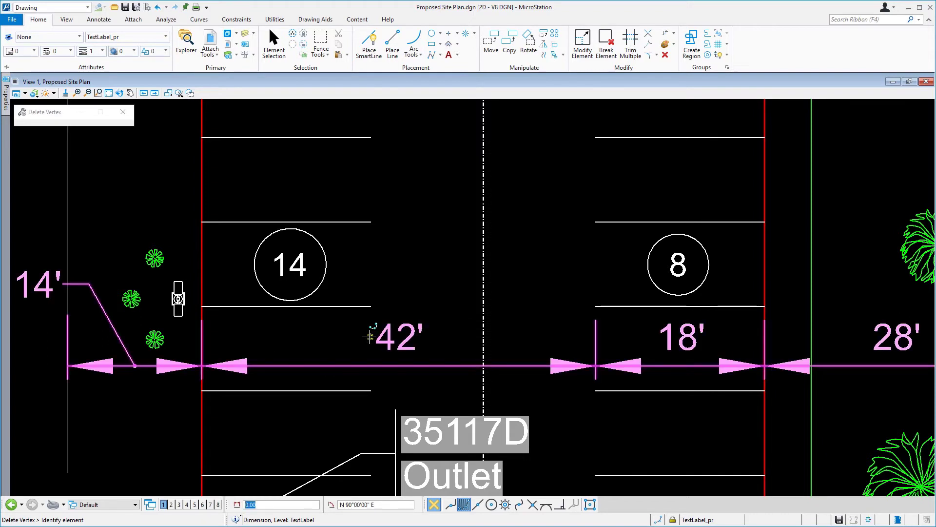
pyautogui.click(436, 288)
pyautogui.click(595, 347)
pyautogui.click(596, 346)
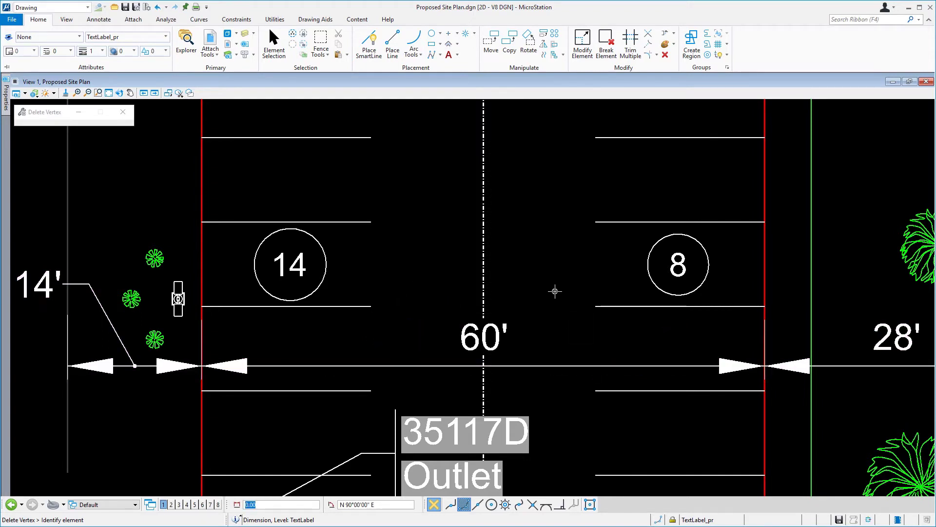
pyautogui.scroll(-2, 555, 291)
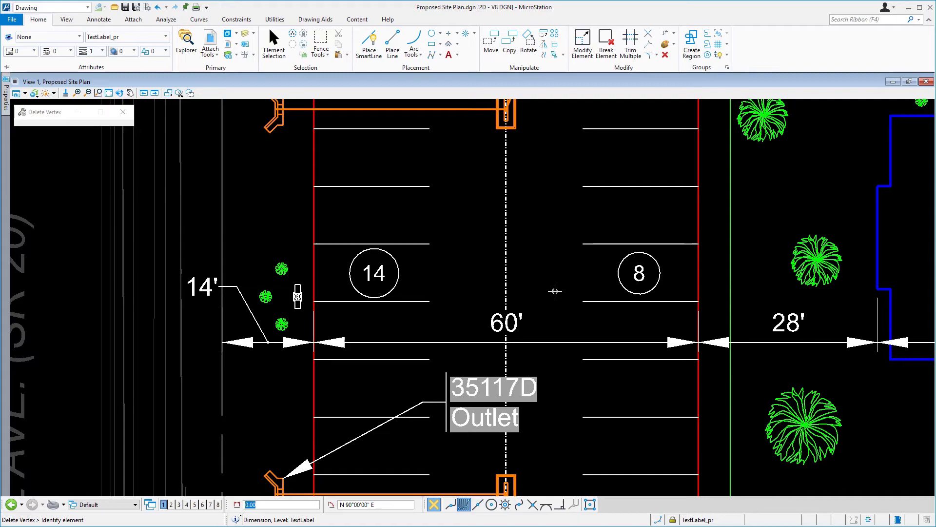
pyautogui.scroll(-2, 554, 291)
# Append the saved (TYP.) text favorite to the 9' stall width dimension with Edit Text
pyautogui.moveTo(555, 291)
pyautogui.mouseDown(button='middle')
pyautogui.moveTo(414, 292)
pyautogui.moveTo(167, 374)
pyautogui.mouseUp(button='middle')
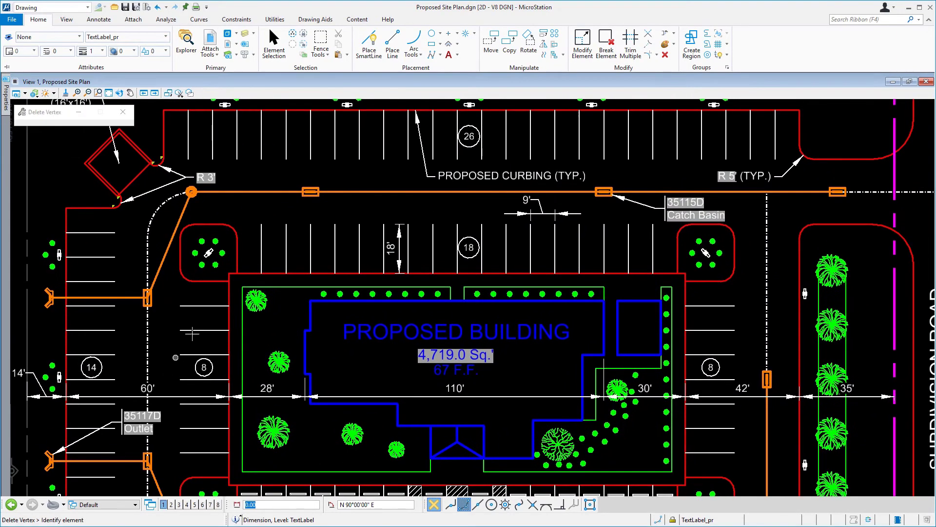
pyautogui.scroll(2, 464, 276)
pyautogui.scroll(1, 485, 238)
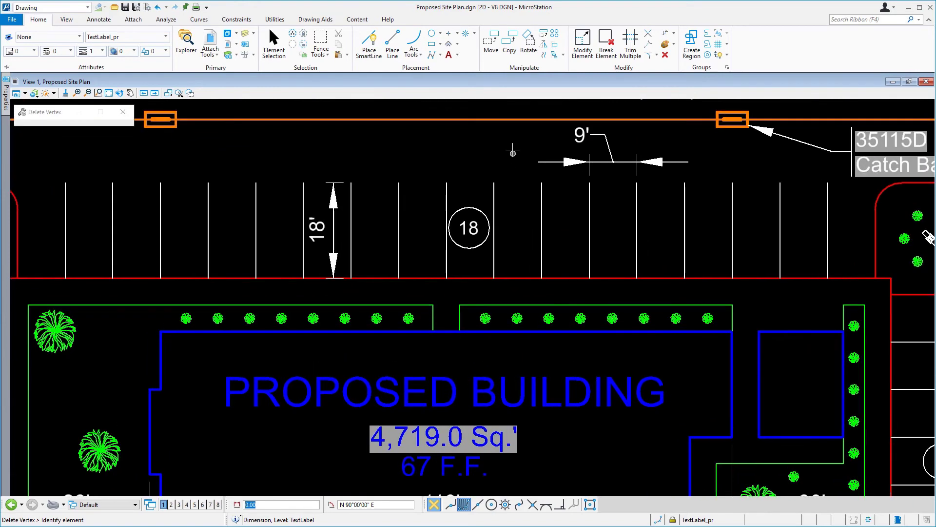
pyautogui.scroll(1, 510, 148)
pyautogui.moveTo(510, 148); pyautogui.dragTo(503, 200, button='middle')
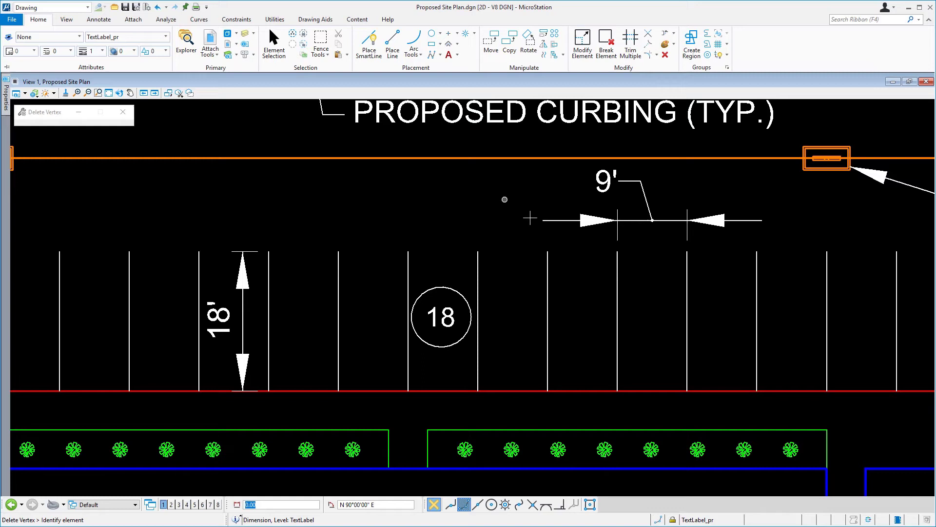
pyautogui.click(98, 21)
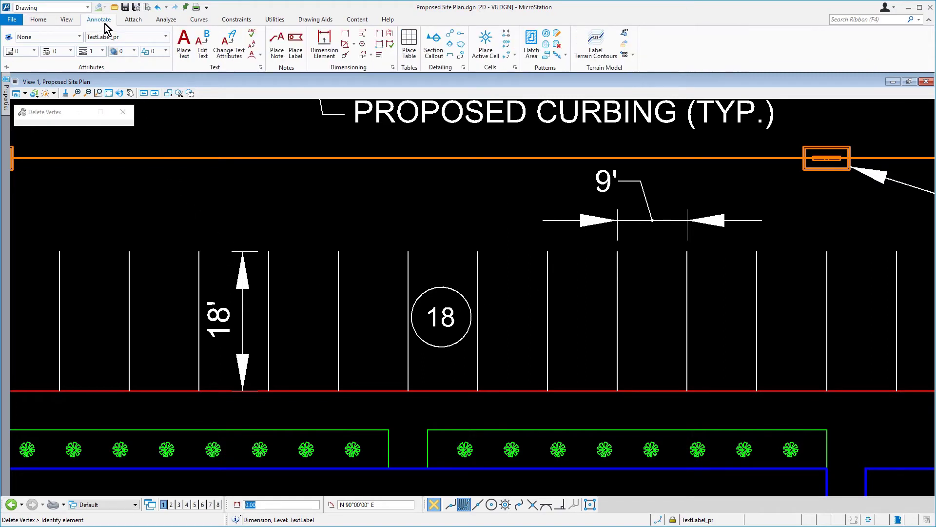
pyautogui.click(202, 57)
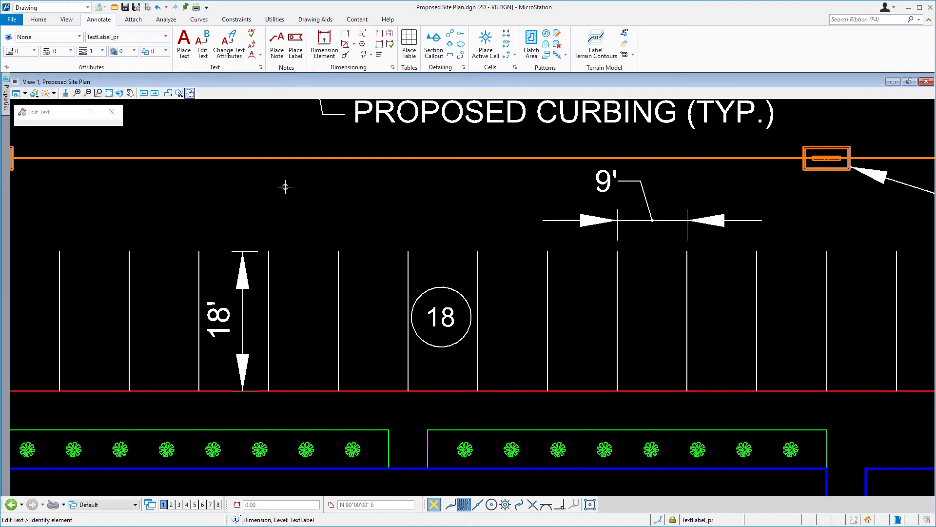
pyautogui.click(600, 181)
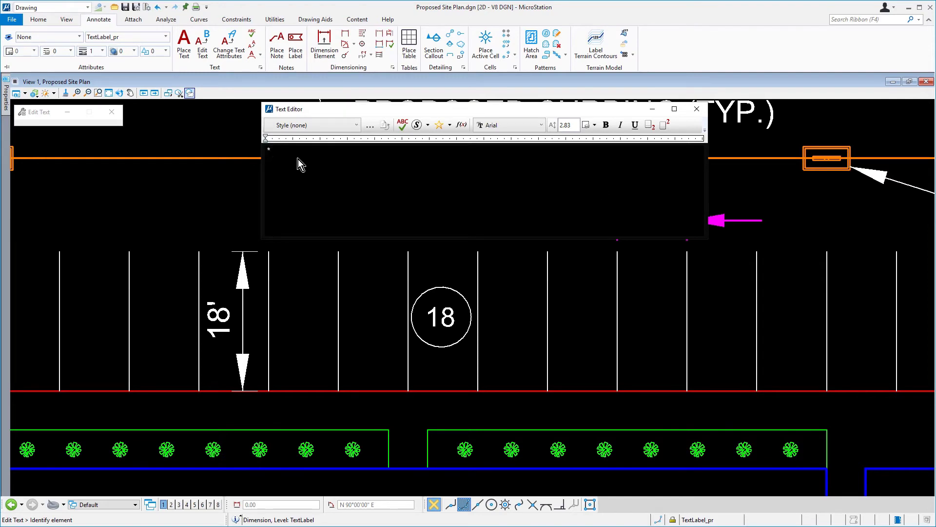
pyautogui.click(449, 125)
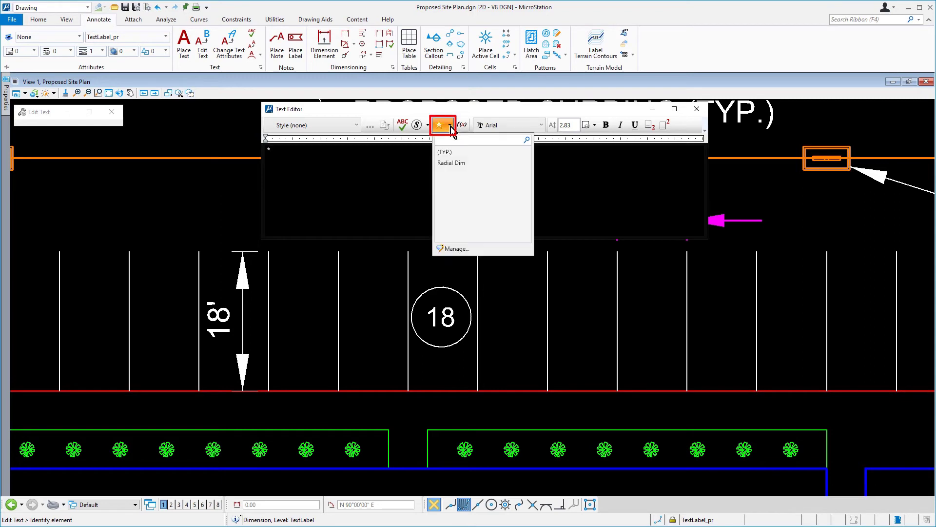
pyautogui.click(471, 148)
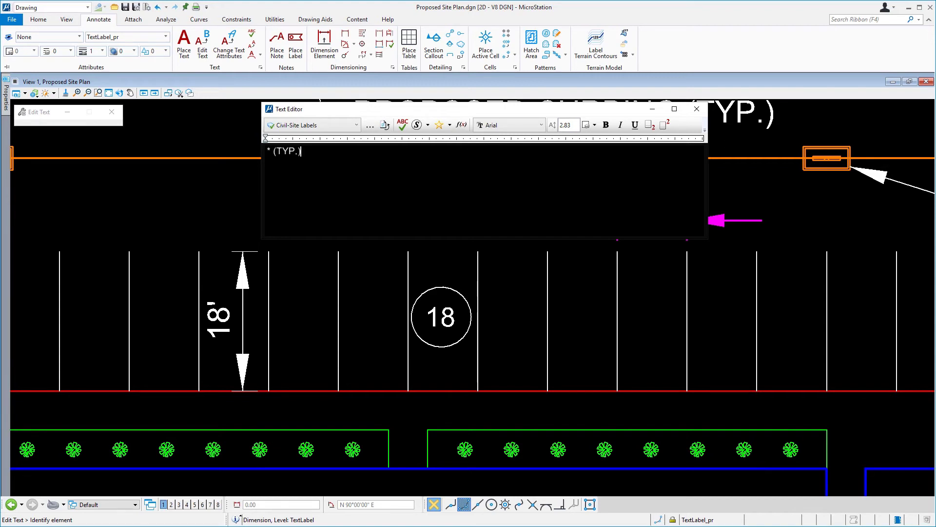
pyautogui.click(510, 294)
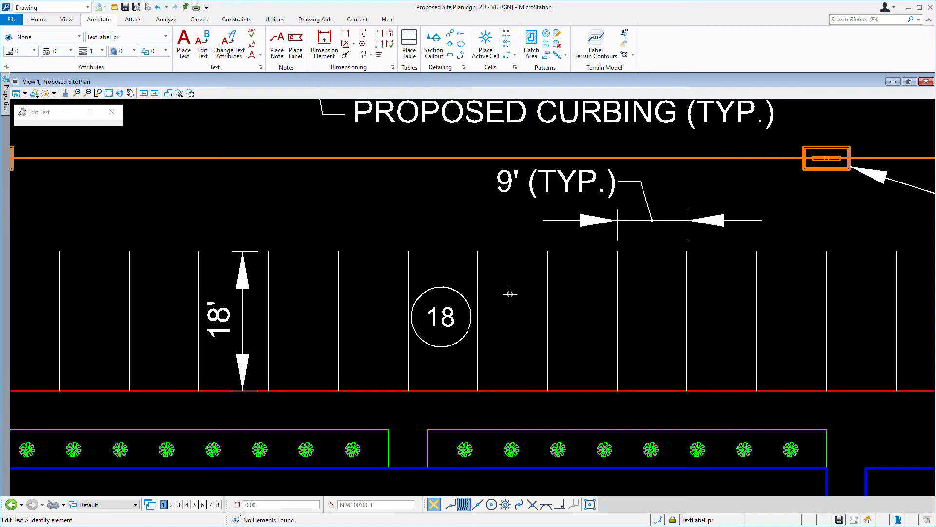
# Add the (TYP.) favorite to the 18' stall depth dimension so it reads 18' (TYP.)
pyautogui.click(219, 313)
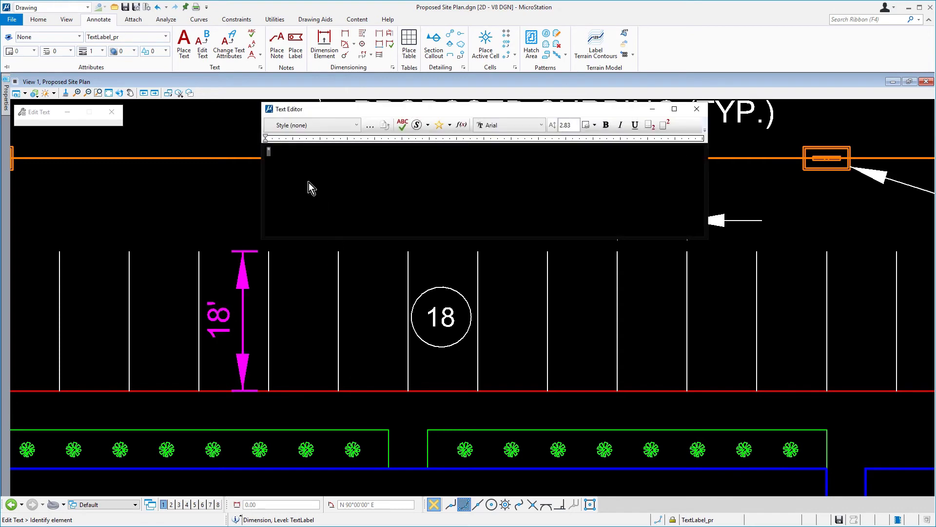
pyautogui.click(450, 126)
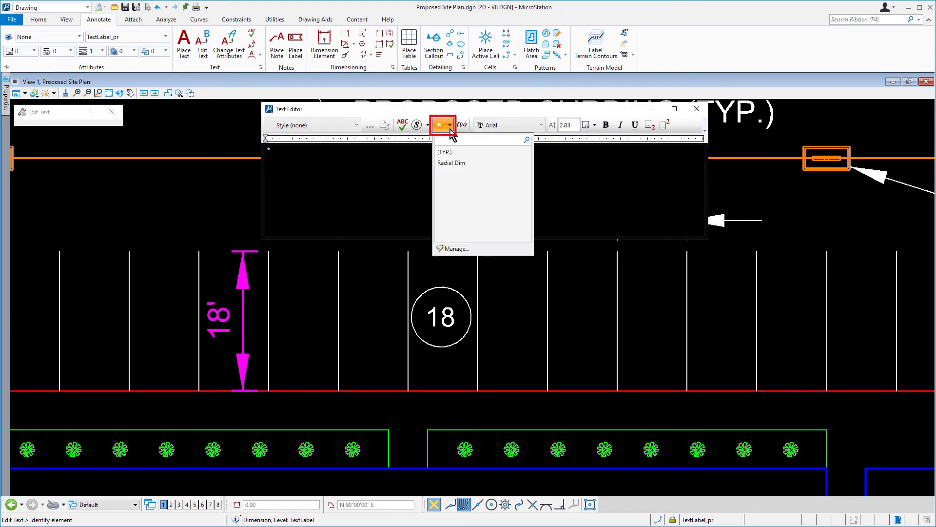
pyautogui.click(460, 154)
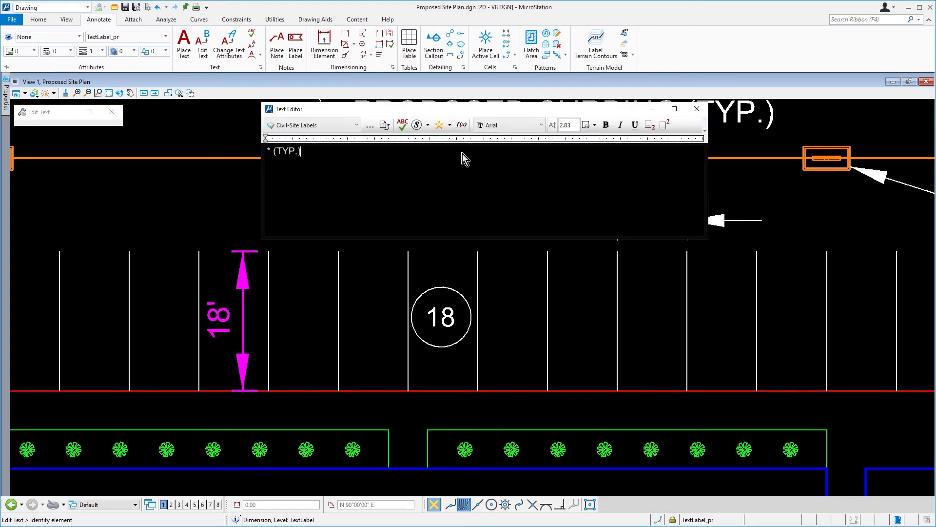
pyautogui.click(221, 206)
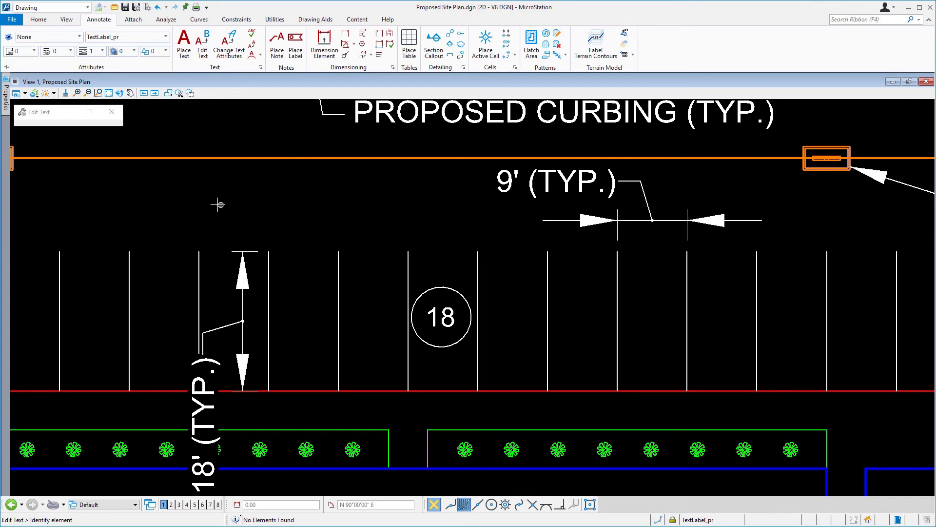
# Move the 18' (TYP.) text higher, left of the stalls, using Modify Element
pyautogui.click(38, 20)
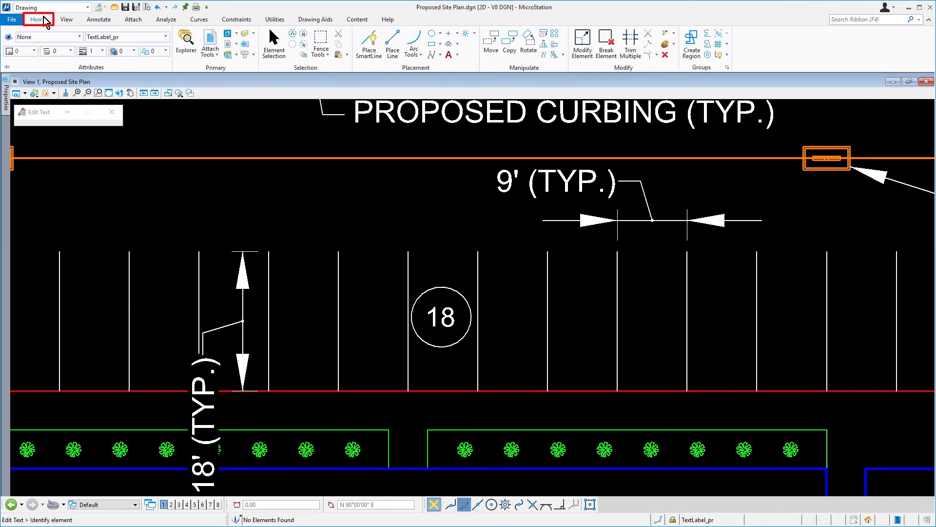
pyautogui.click(581, 56)
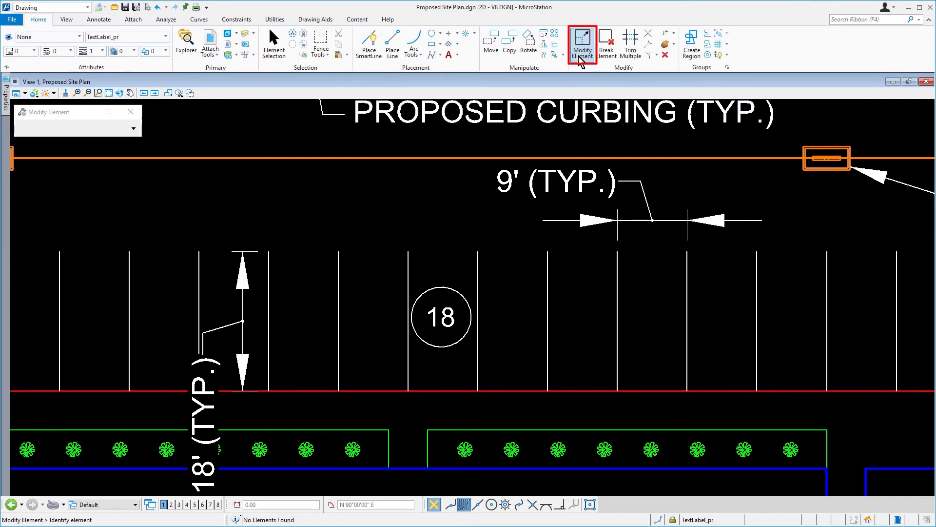
pyautogui.click(187, 364)
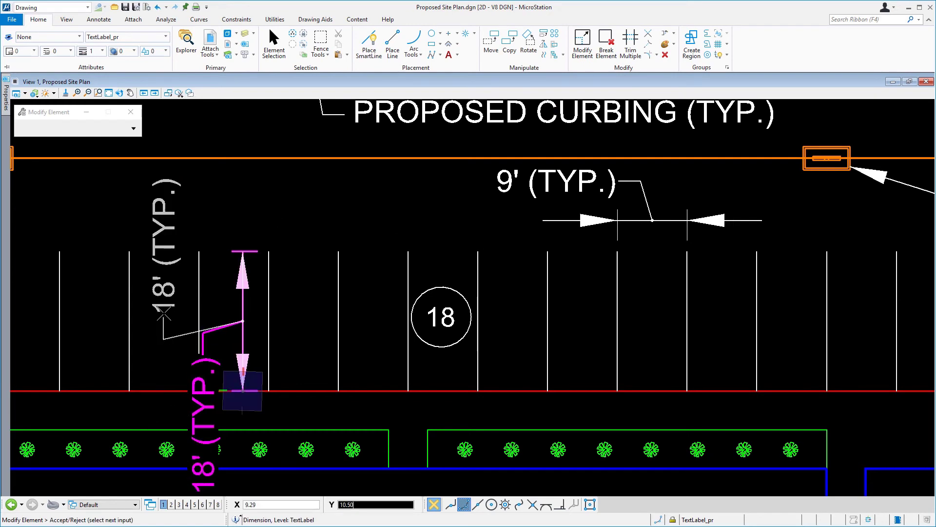
pyautogui.click(165, 311)
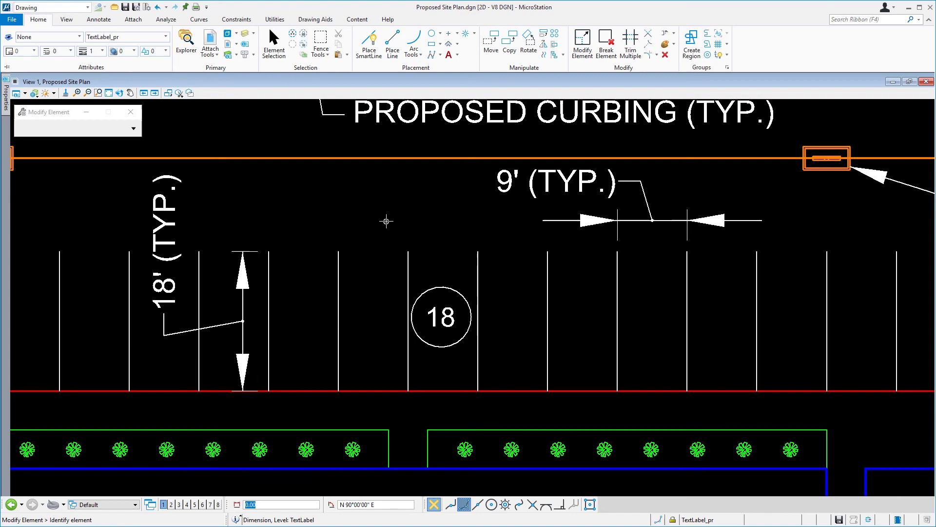
# Zoom out and pan to center the whole site plan for review
pyautogui.scroll(-6, 387, 221)
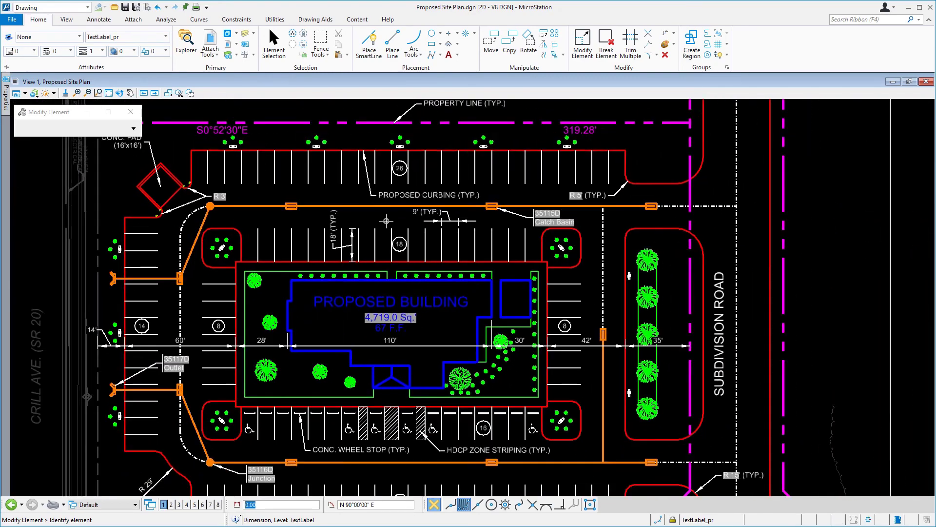
pyautogui.moveTo(386, 221); pyautogui.dragTo(462, 218, button='middle')
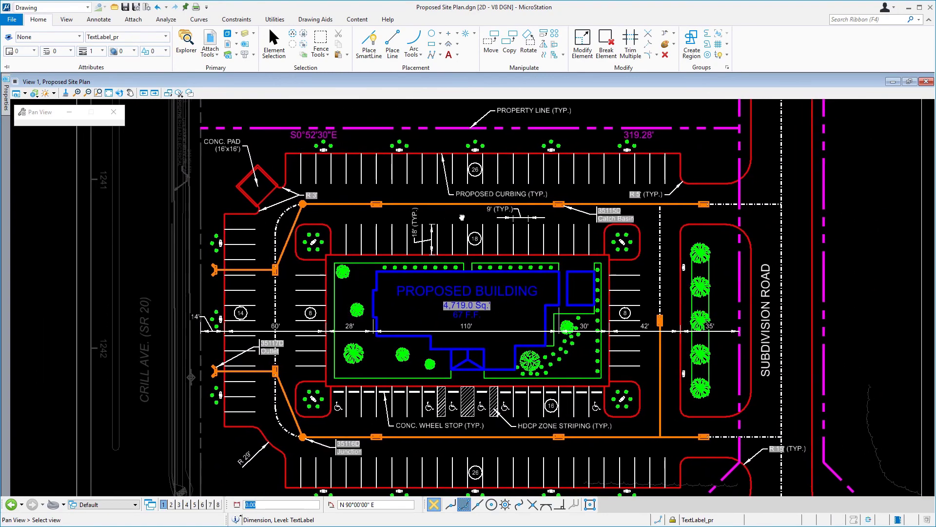
pyautogui.scroll(-1, 462, 218)
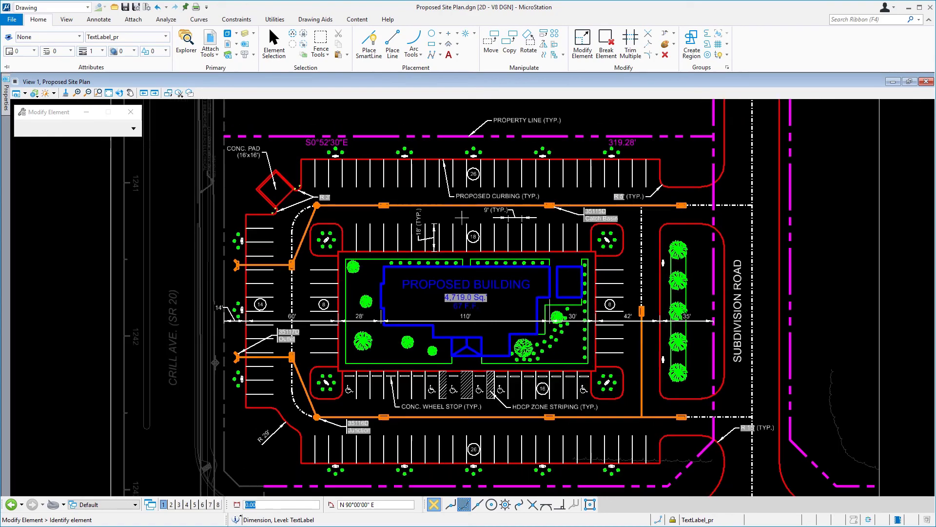